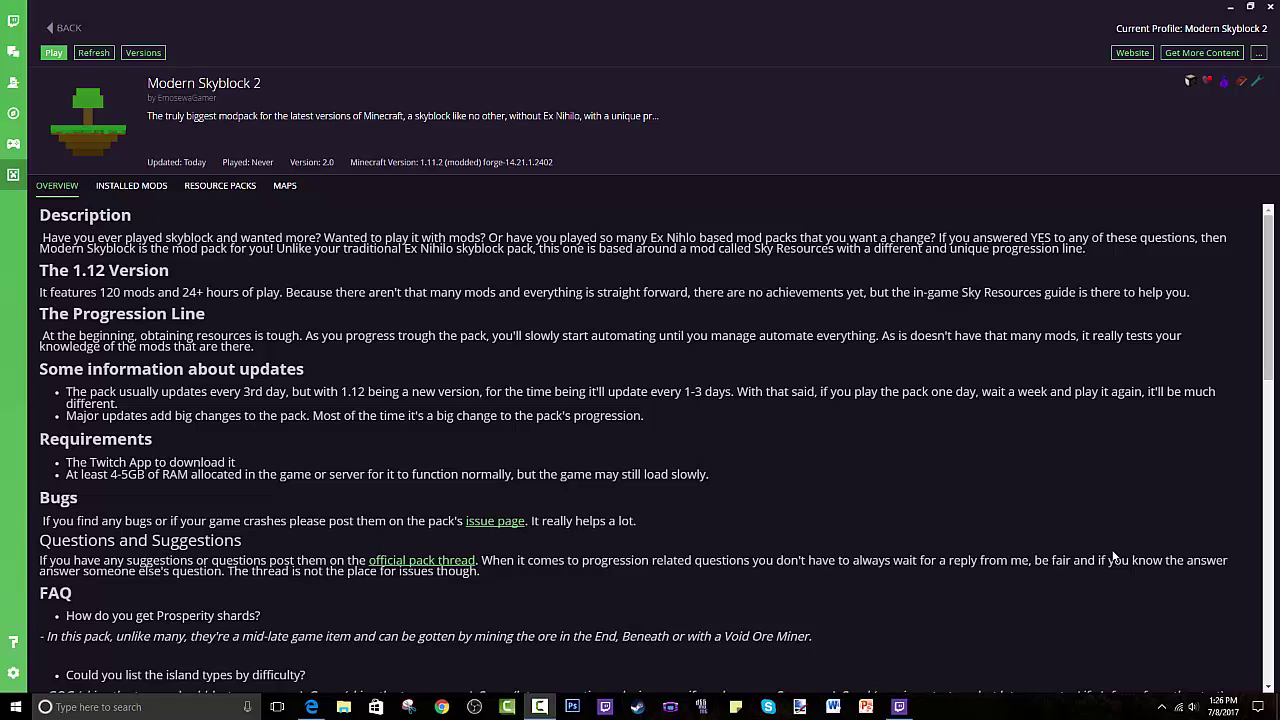
- In Edge, Google 'twitch desktop app' and open the official Twitch Desktop App site at app.twitch.tv
{"action": "scroll", "coordinate": [674, 485], "scroll_direction": "down", "scroll_amount": 4}
{"action": "scroll", "coordinate": [674, 485], "scroll_direction": "up", "scroll_amount": 4}
{"action": "scroll", "coordinate": [286, 246], "scroll_direction": "down", "scroll_amount": 4}
{"action": "scroll", "coordinate": [286, 246], "scroll_direction": "up", "scroll_amount": 4}
{"action": "left_click", "coordinate": [312, 708]}
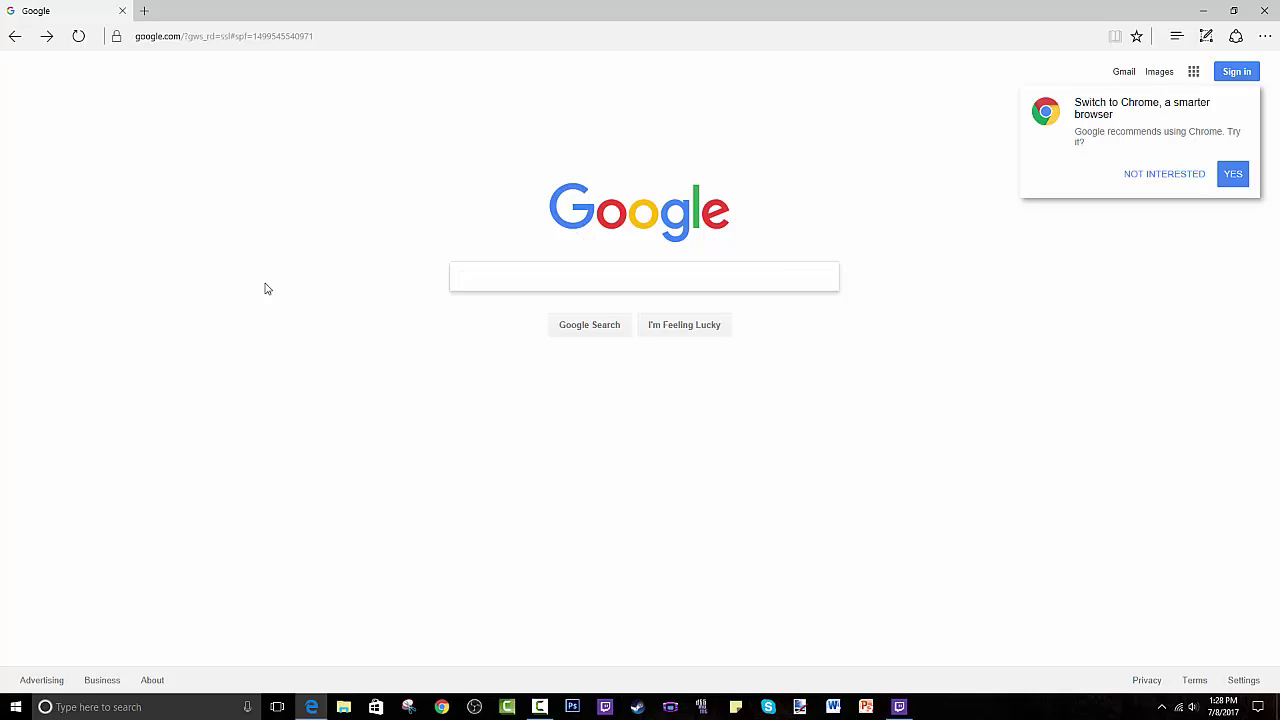
{"action": "type", "text": "twit"}
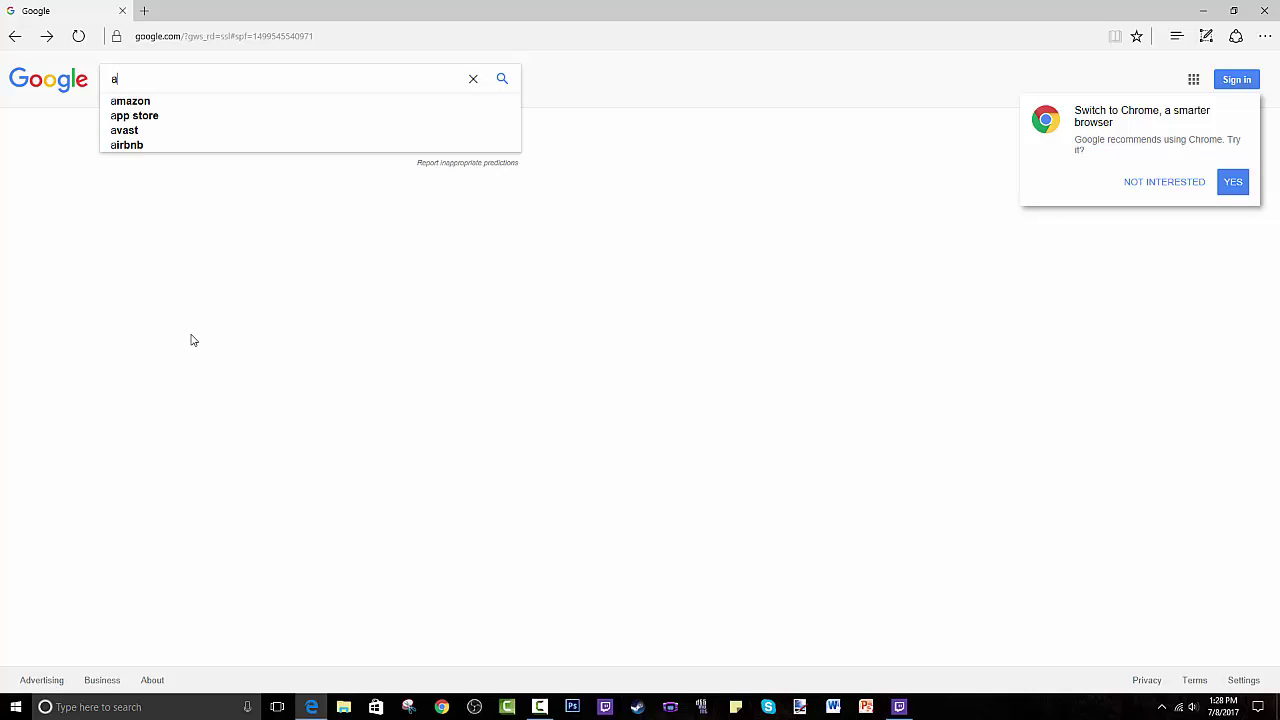
{"action": "type", "text": "ch"}
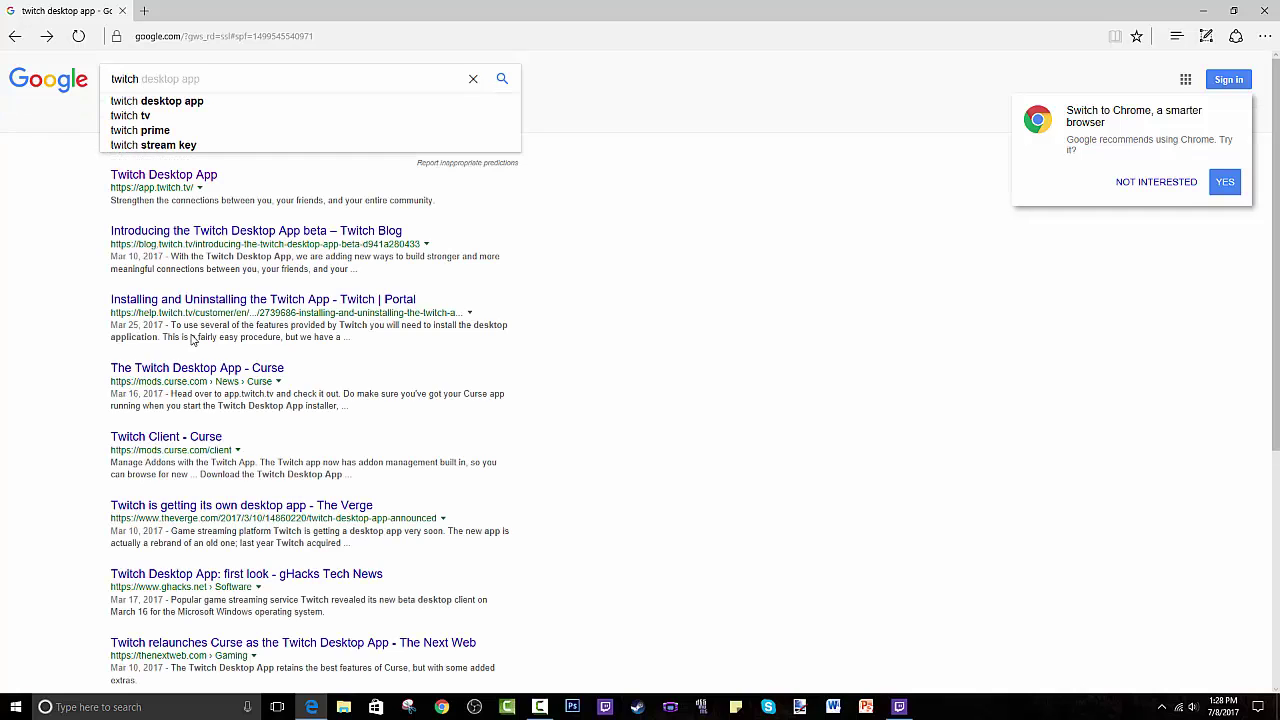
{"action": "key", "text": "Down"}
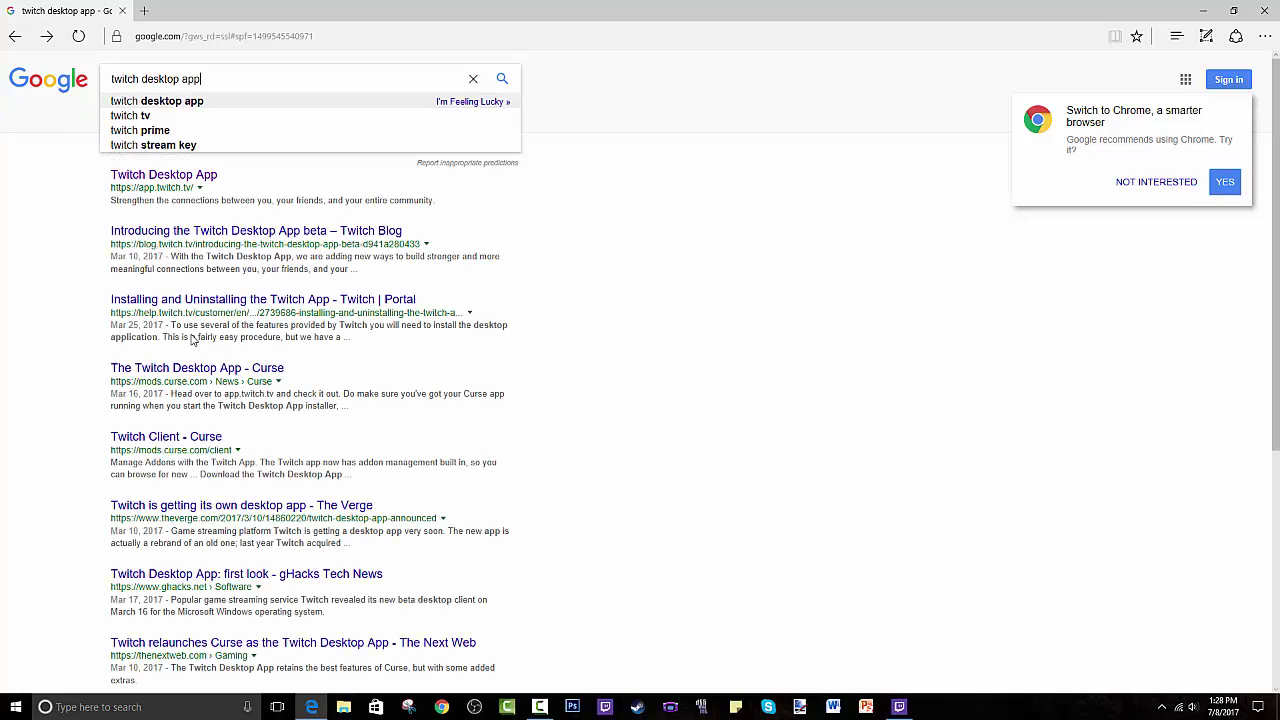
{"action": "key", "text": "Return"}
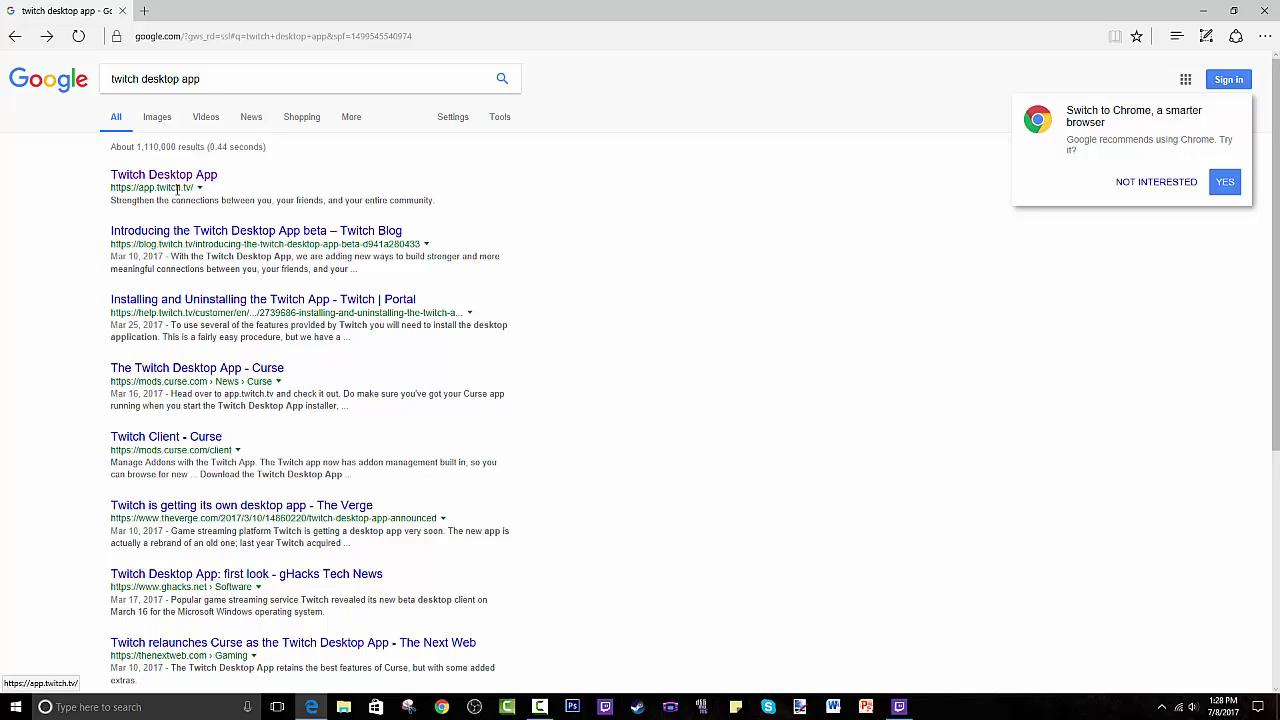
{"action": "left_click", "coordinate": [192, 180]}
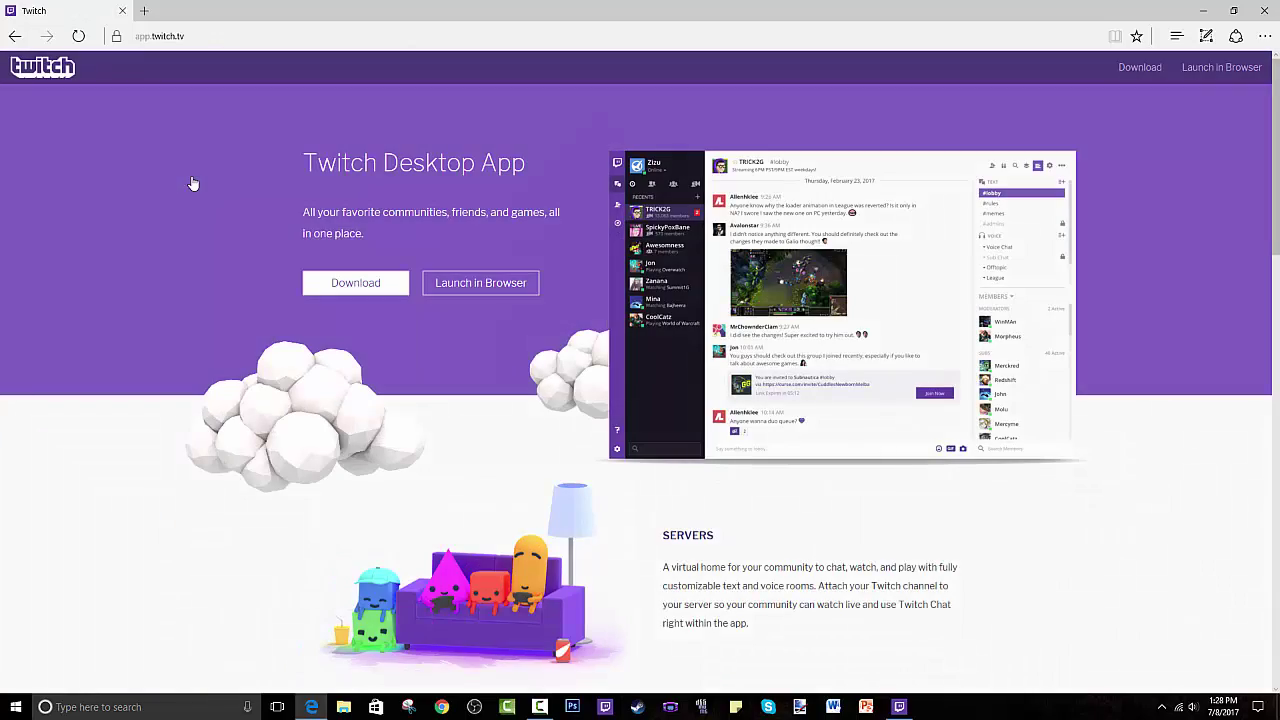
{"action": "scroll", "coordinate": [371, 194], "scroll_direction": "down", "scroll_amount": 20}
{"action": "scroll", "coordinate": [645, 348], "scroll_direction": "up", "scroll_amount": 8}
{"action": "scroll", "coordinate": [657, 354], "scroll_direction": "down", "scroll_amount": 4}
{"action": "scroll", "coordinate": [657, 354], "scroll_direction": "down", "scroll_amount": 4}
{"action": "scroll", "coordinate": [670, 352], "scroll_direction": "up", "scroll_amount": 12}
{"action": "scroll", "coordinate": [846, 506], "scroll_direction": "down", "scroll_amount": 15}
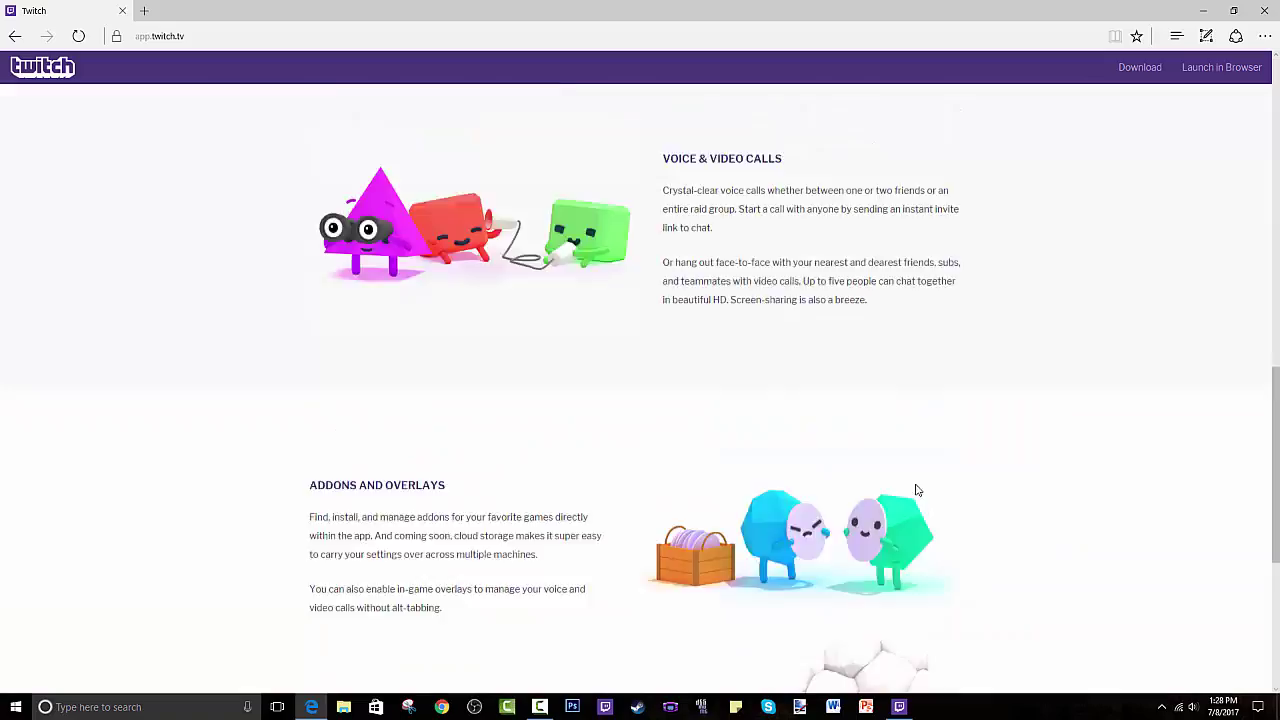
{"action": "scroll", "coordinate": [1072, 537], "scroll_direction": "up", "scroll_amount": 14}
{"action": "scroll", "coordinate": [540, 457], "scroll_direction": "down", "scroll_amount": 15}
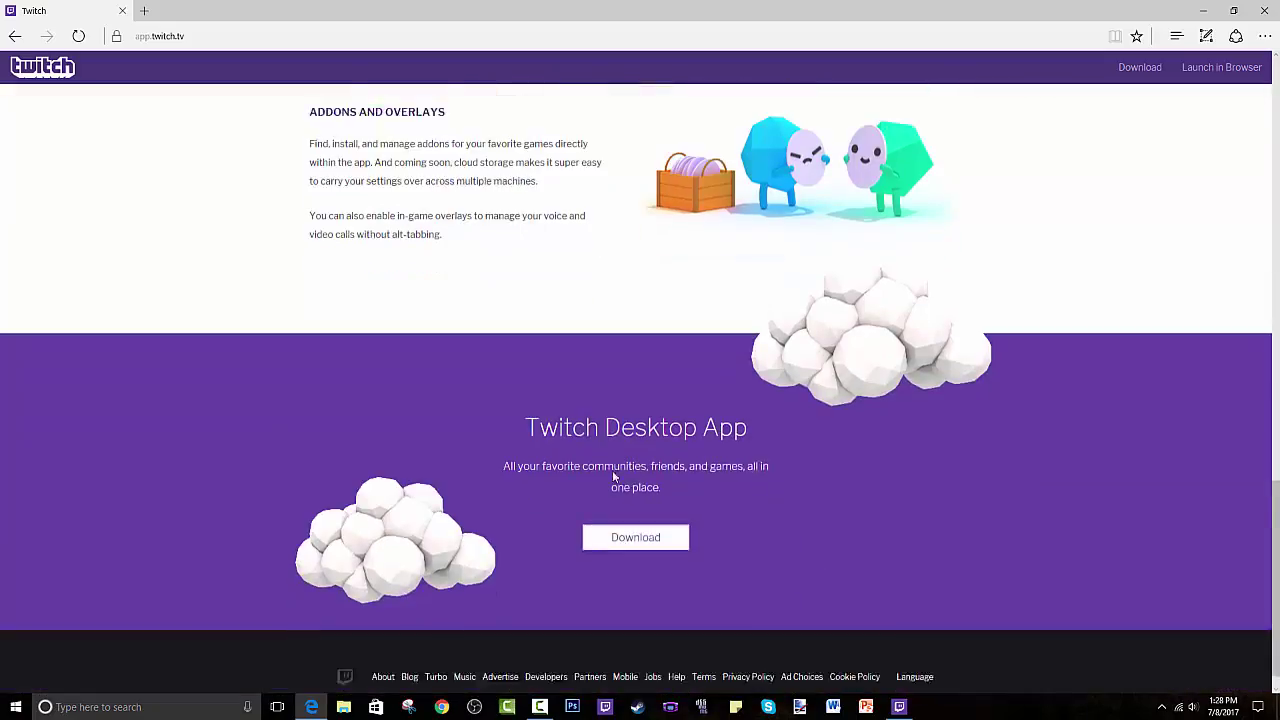
{"action": "scroll", "coordinate": [652, 496], "scroll_direction": "up", "scroll_amount": 14}
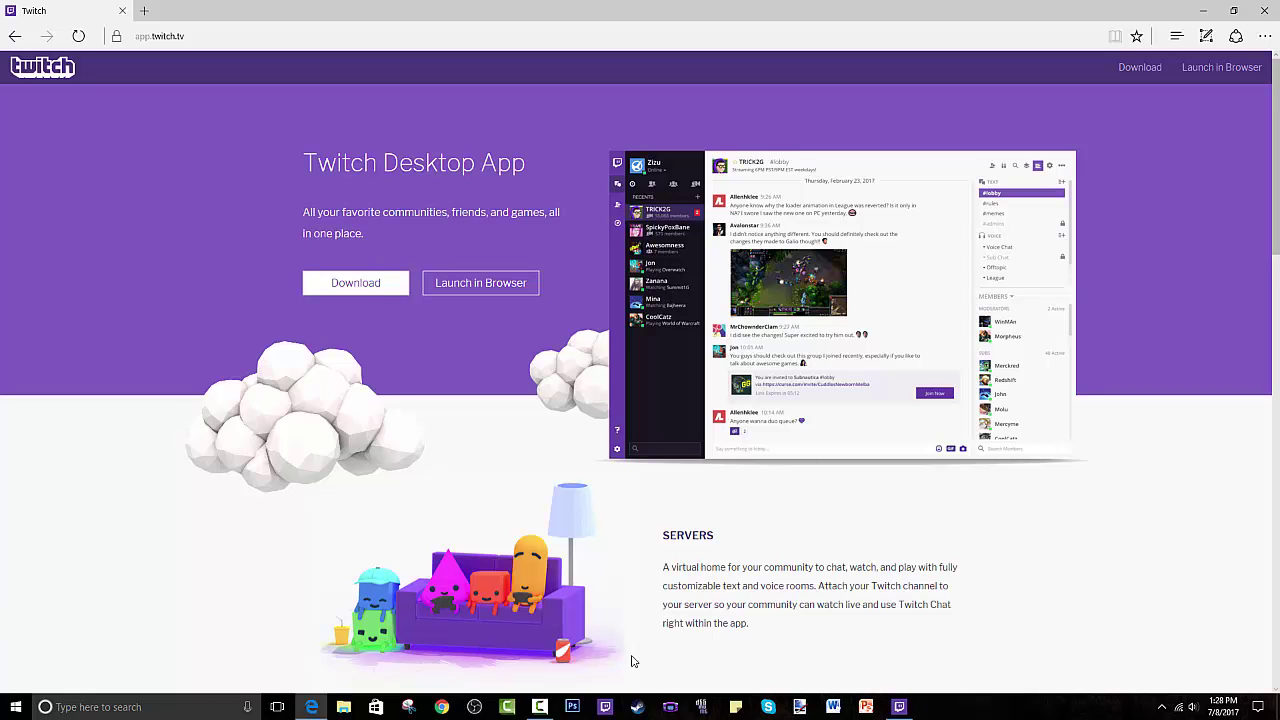
- Bring the Twitch app forward, look at Home and My Games, then open the Minecraft section
{"action": "left_click", "coordinate": [899, 706]}
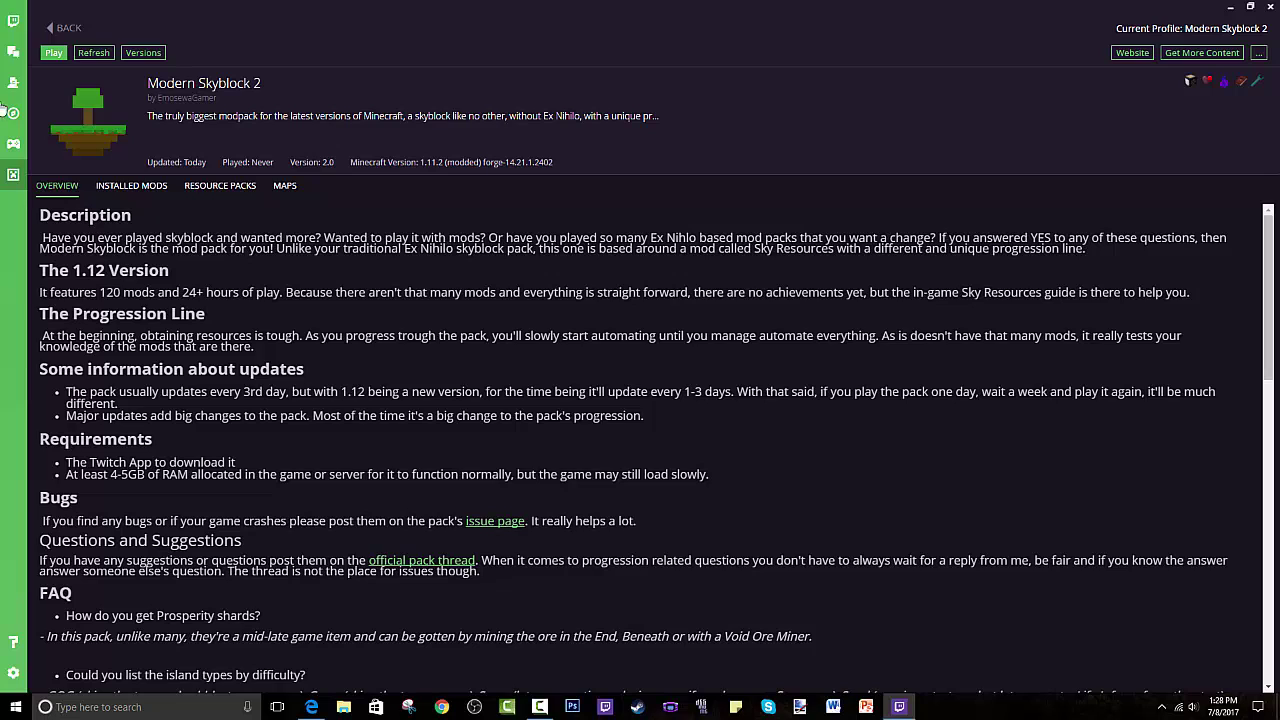
{"action": "left_click", "coordinate": [13, 20]}
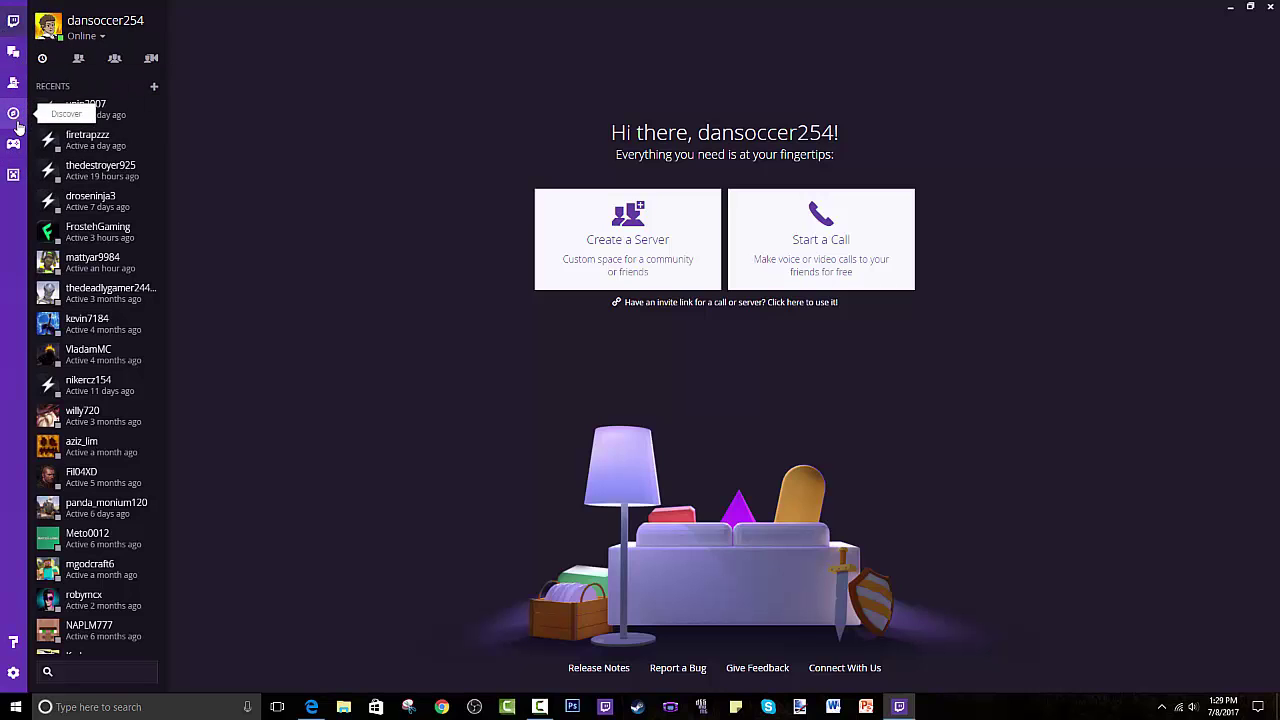
{"action": "left_click", "coordinate": [13, 143]}
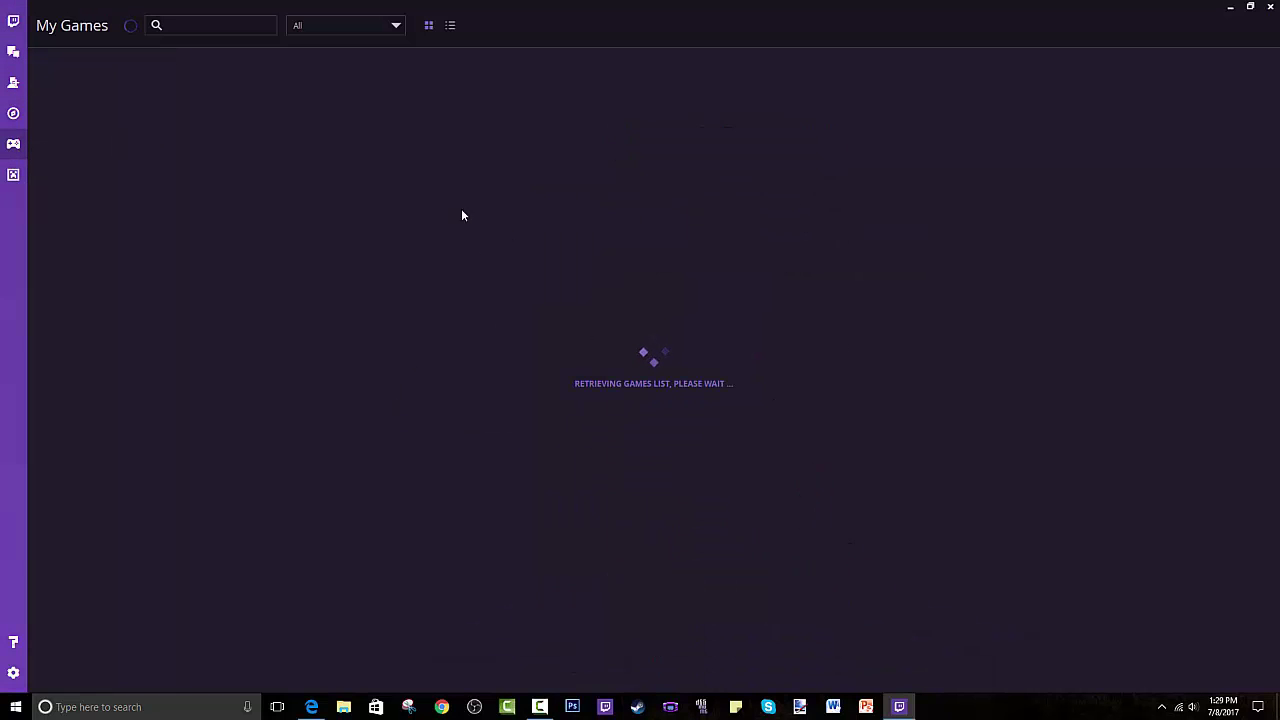
{"action": "left_click", "coordinate": [13, 20]}
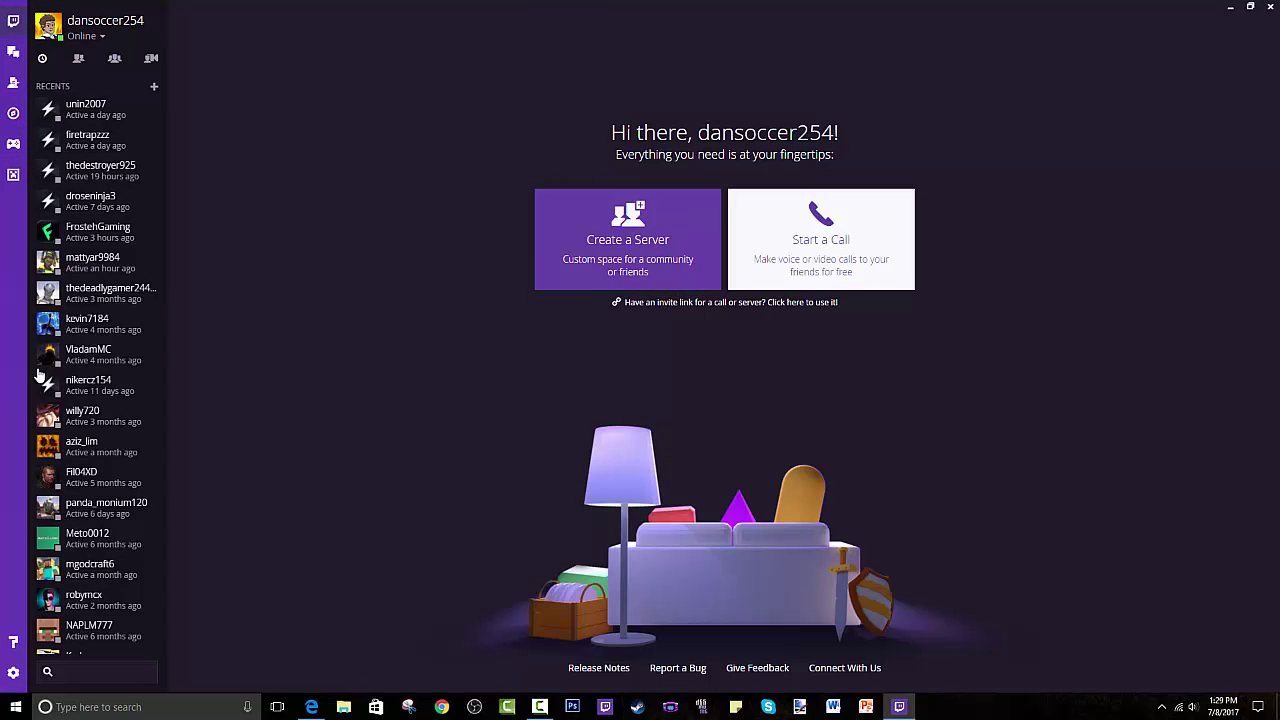
{"action": "scroll", "coordinate": [129, 303], "scroll_direction": "down", "scroll_amount": 4}
{"action": "scroll", "coordinate": [129, 303], "scroll_direction": "up", "scroll_amount": 4}
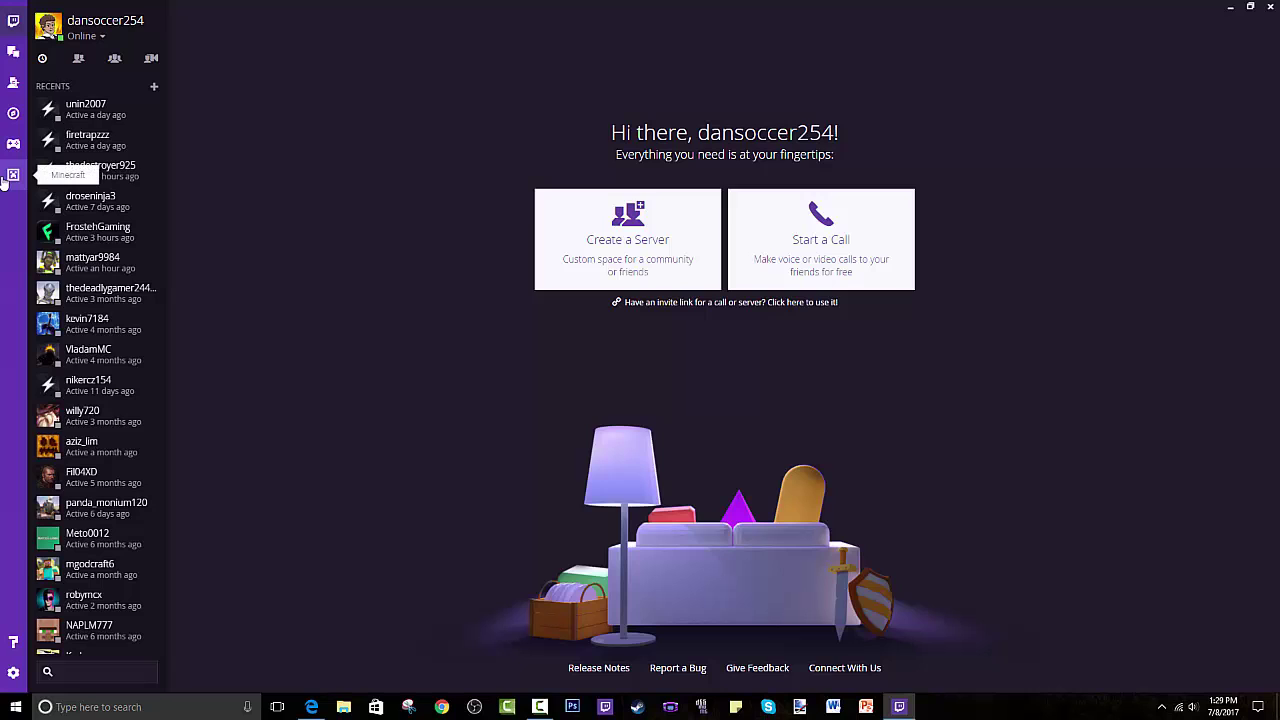
{"action": "left_click", "coordinate": [12, 175]}
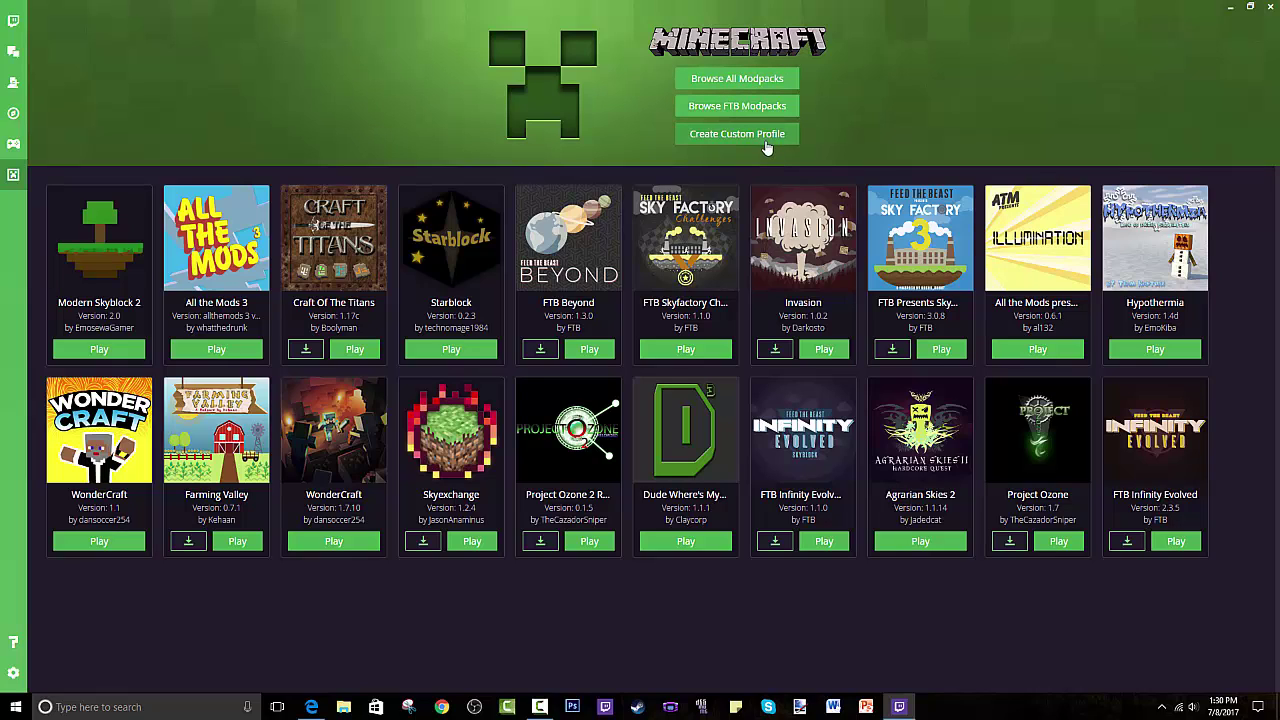
{"action": "left_click", "coordinate": [765, 108]}
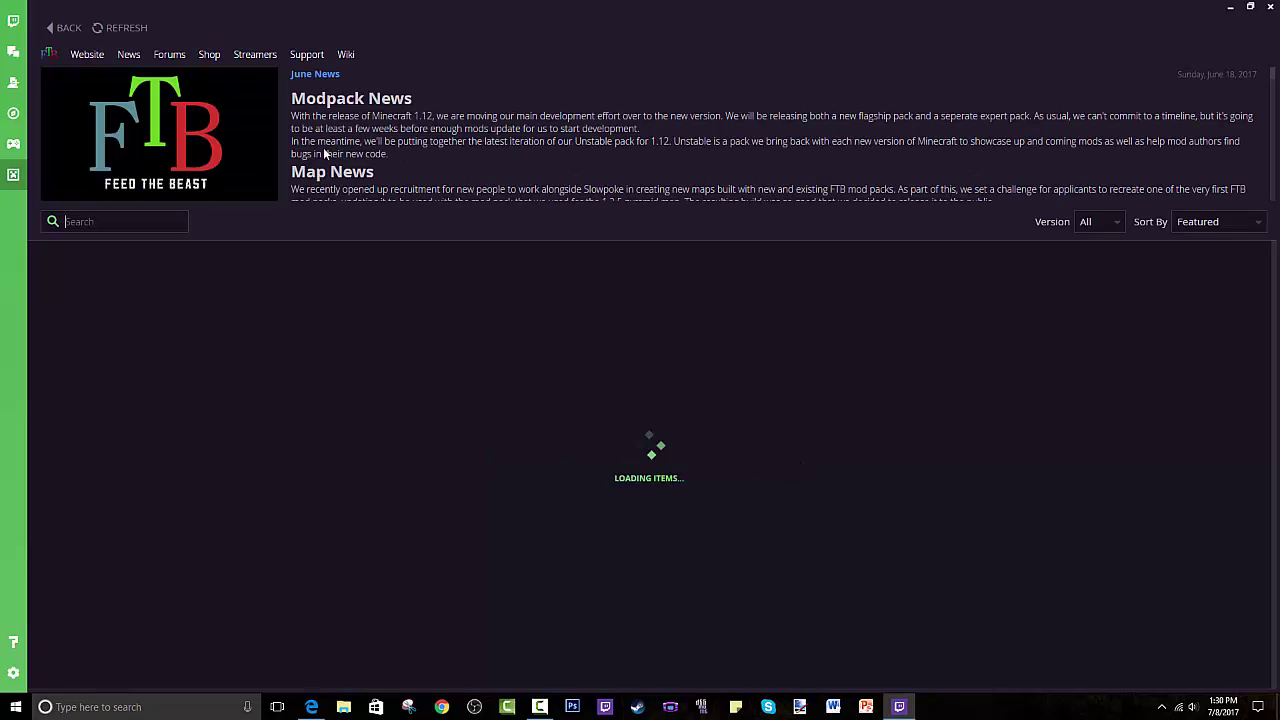
{"action": "left_click", "coordinate": [72, 28]}
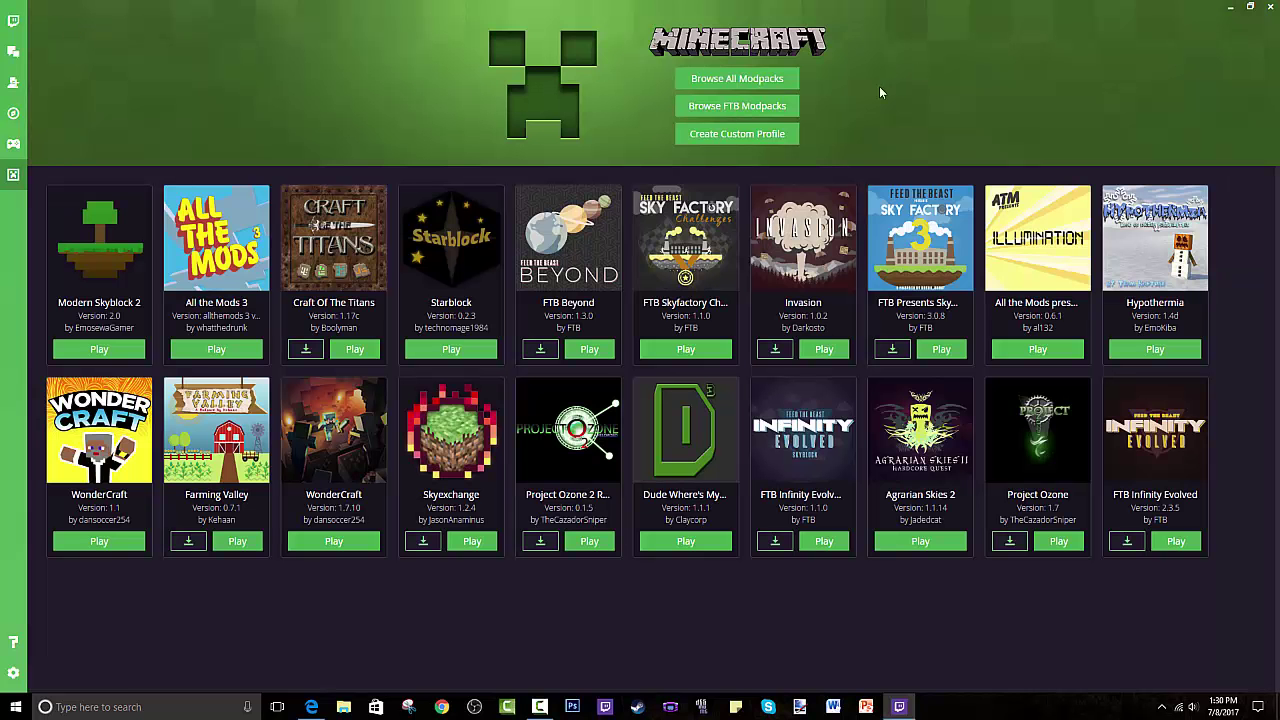
- Browse all Minecraft modpacks and search for 'modern', listing five matches led by Modern Skyblock 2
{"action": "left_click", "coordinate": [781, 79]}
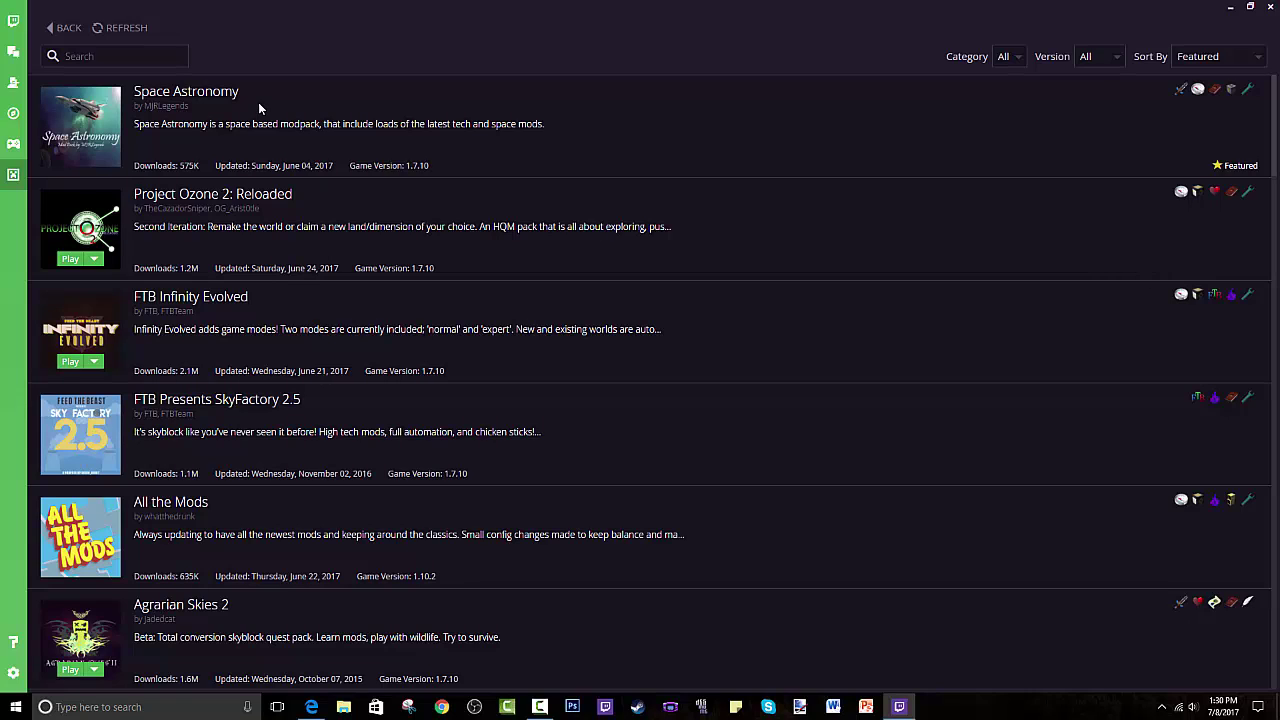
{"action": "scroll", "coordinate": [245, 220], "scroll_direction": "down", "scroll_amount": 2}
{"action": "scroll", "coordinate": [245, 220], "scroll_direction": "up", "scroll_amount": 2}
{"action": "scroll", "coordinate": [245, 220], "scroll_direction": "down", "scroll_amount": 15}
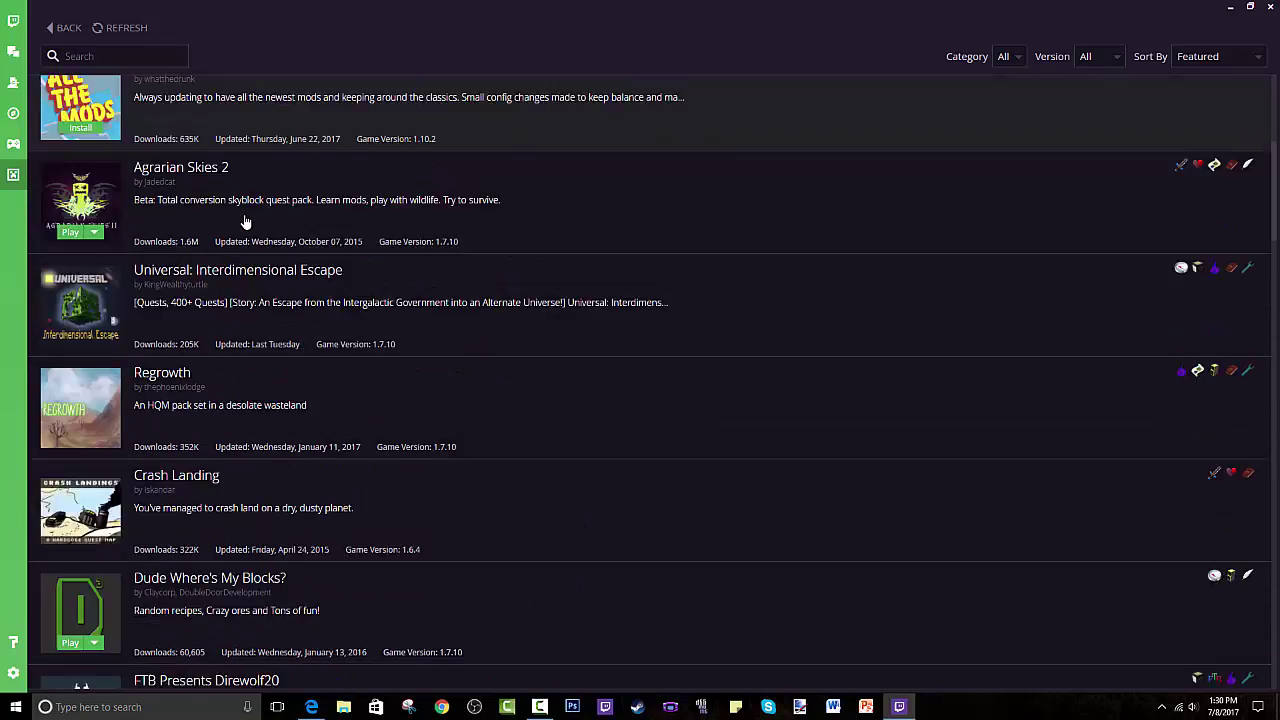
{"action": "scroll", "coordinate": [256, 224], "scroll_direction": "up", "scroll_amount": 15}
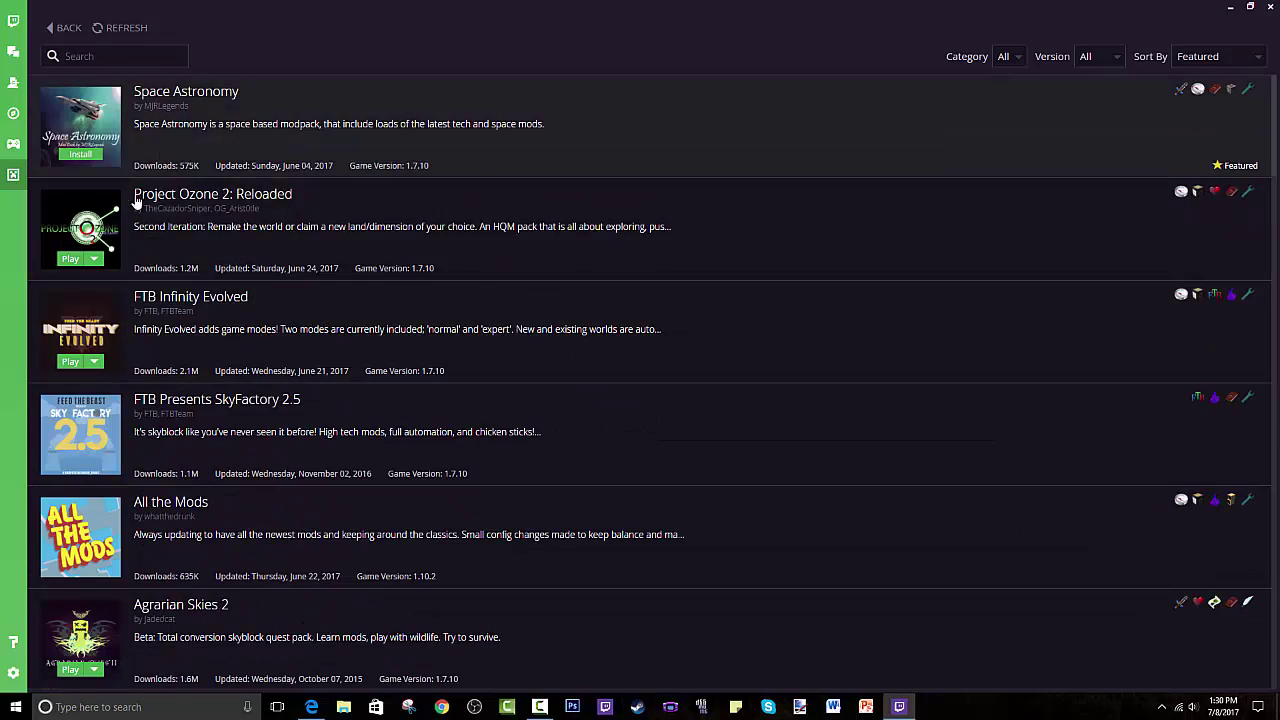
{"action": "scroll", "coordinate": [251, 263], "scroll_direction": "down", "scroll_amount": 18}
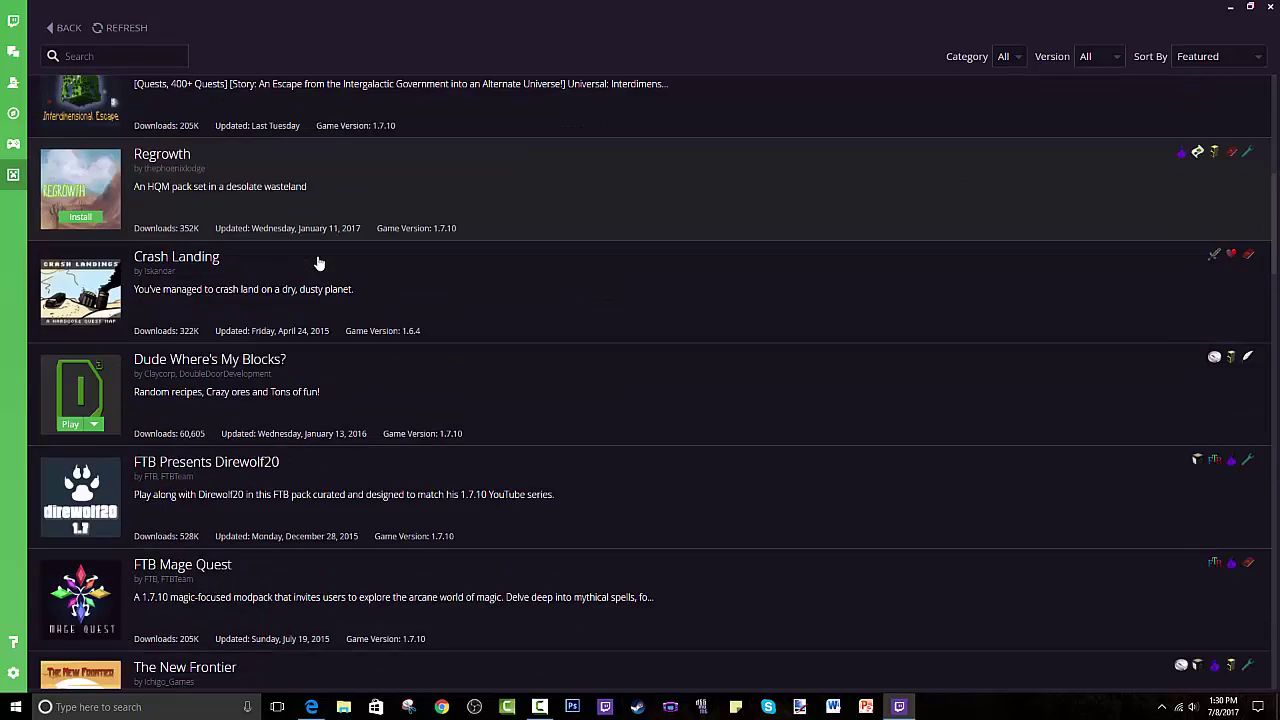
{"action": "scroll", "coordinate": [343, 260], "scroll_direction": "up", "scroll_amount": 12}
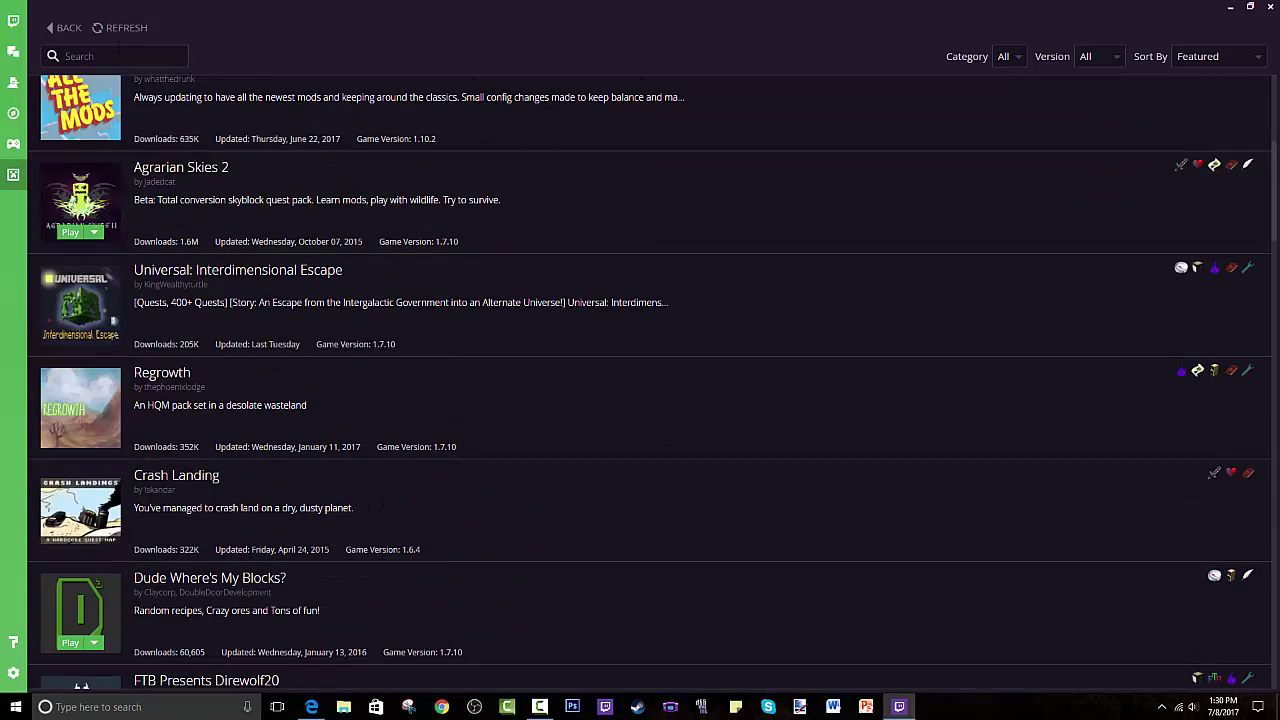
{"action": "type", "text": "modern"}
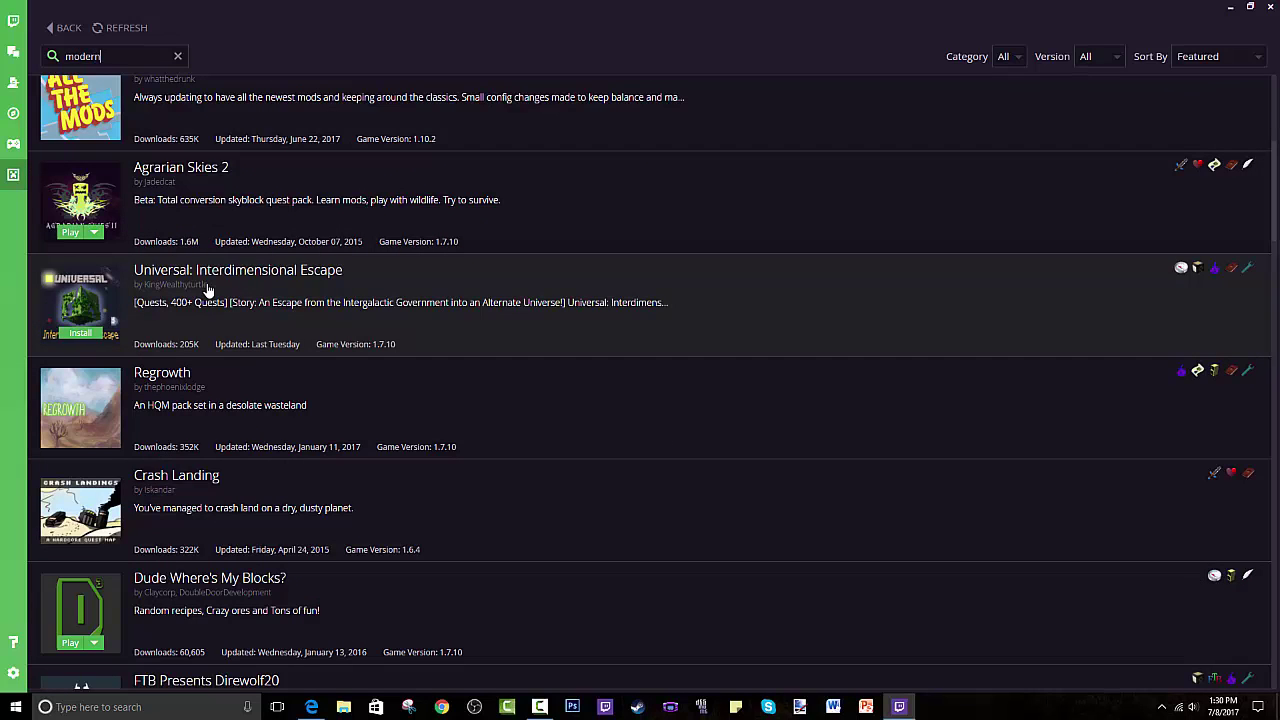
{"action": "type", "text": " sk"}
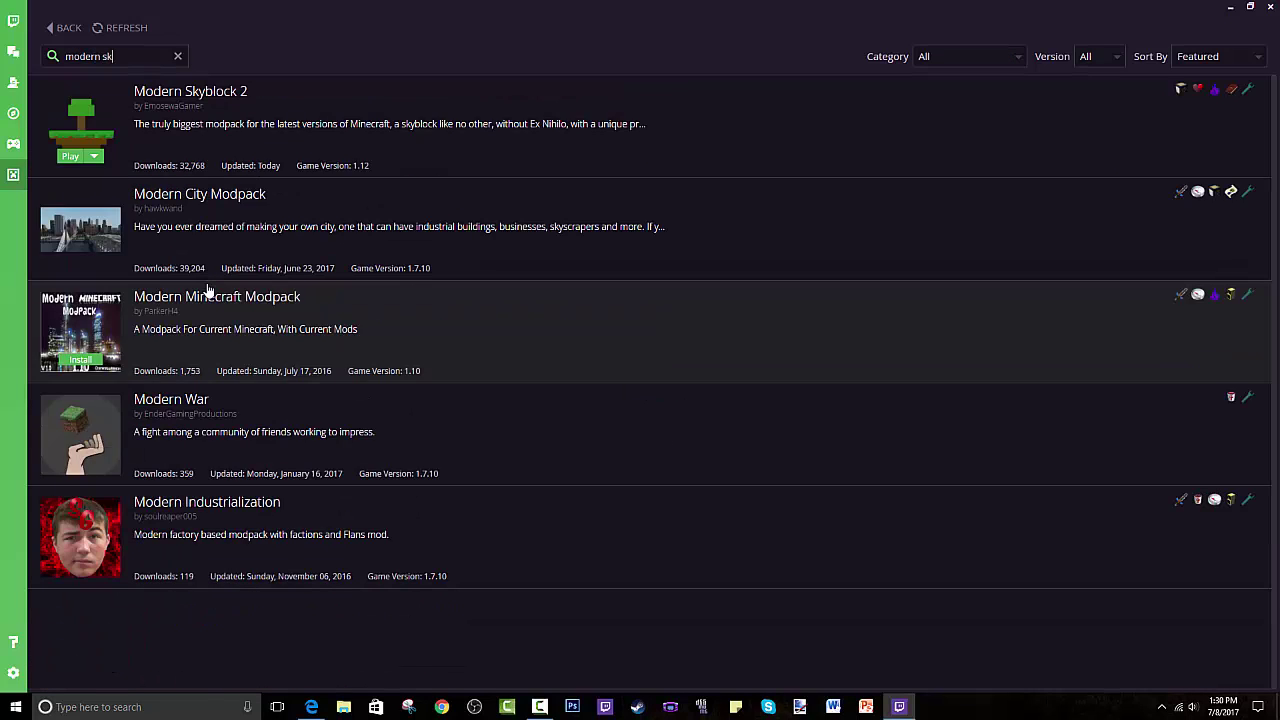
{"action": "key", "text": "BackSpace"}
{"action": "key", "text": "BackSpace"}
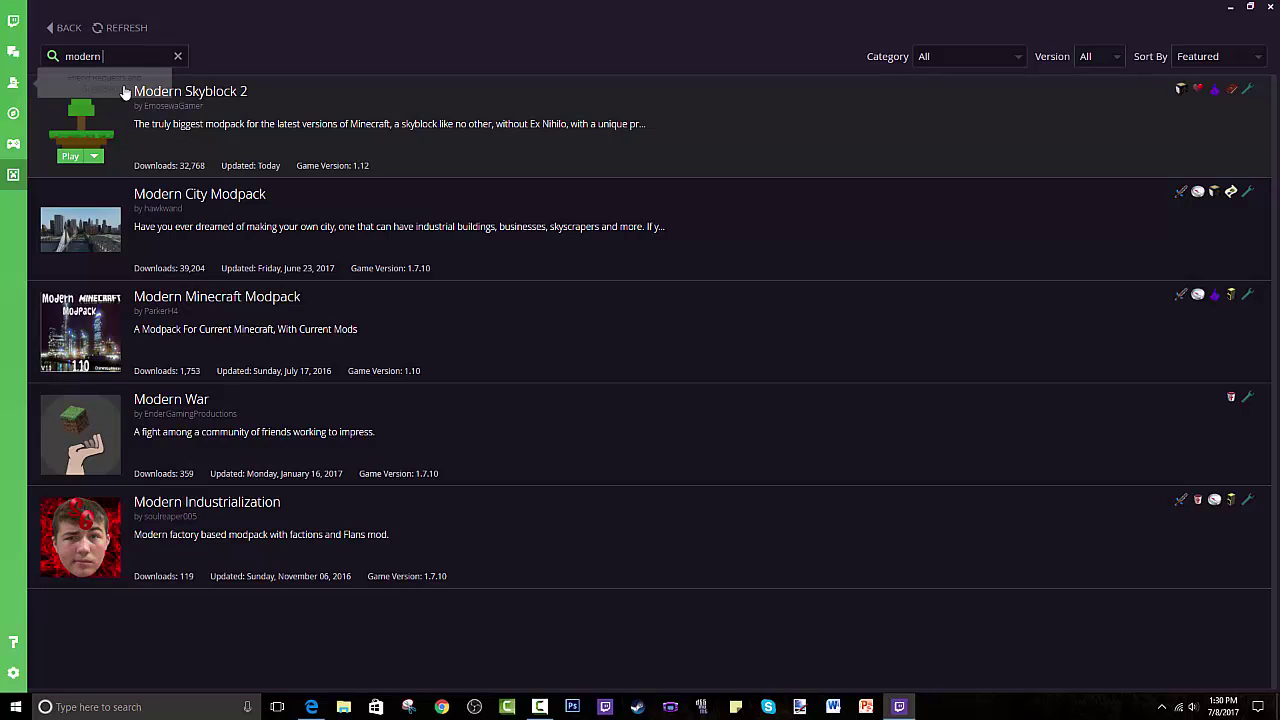
- Open the Modern Skyblock 2 details page from the search results and scroll through it
{"action": "left_click", "coordinate": [228, 129]}
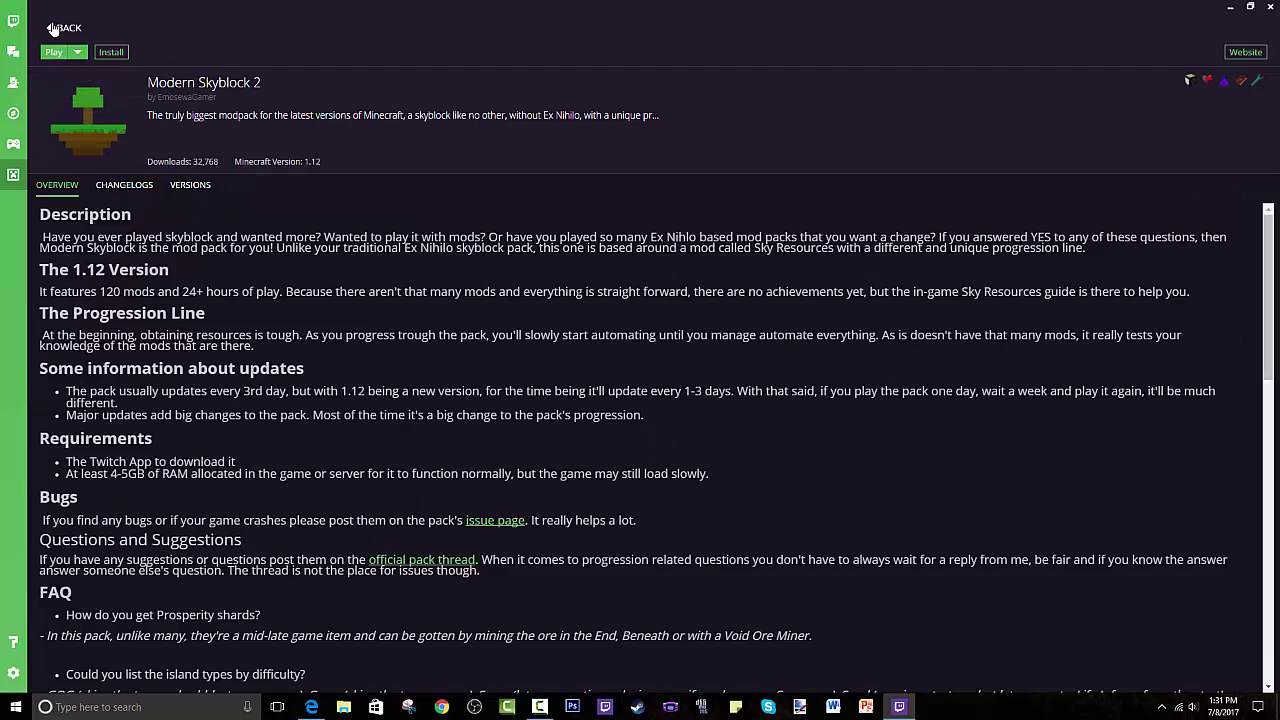
{"action": "left_click", "coordinate": [63, 28]}
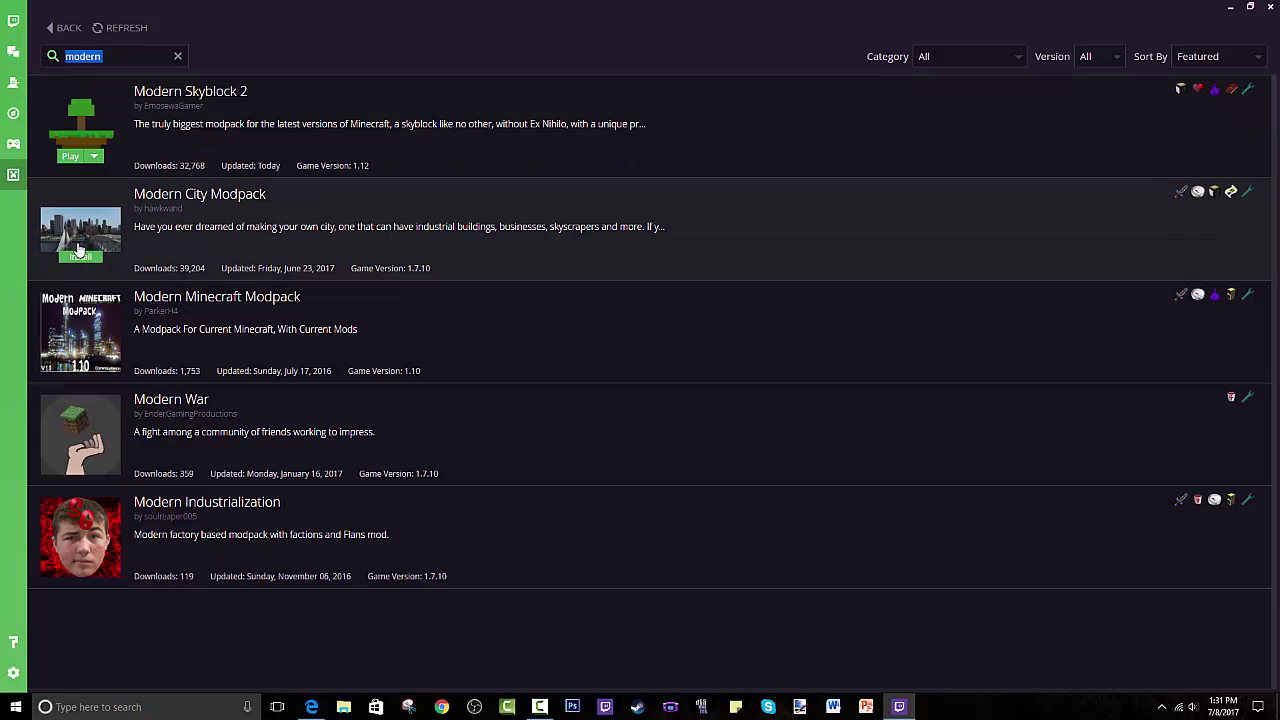
{"action": "left_click", "coordinate": [185, 111]}
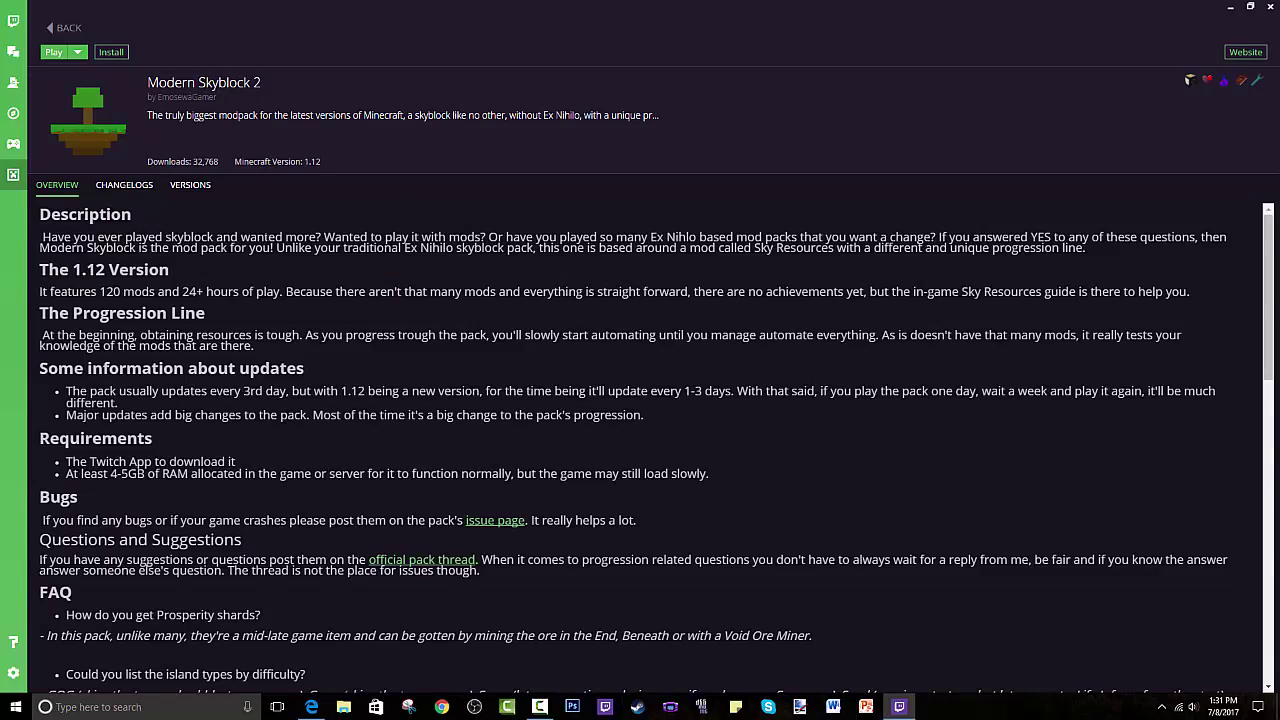
{"action": "scroll", "coordinate": [193, 366], "scroll_direction": "down", "scroll_amount": 10}
{"action": "scroll", "coordinate": [333, 370], "scroll_direction": "up", "scroll_amount": 10}
{"action": "scroll", "coordinate": [185, 450], "scroll_direction": "down", "scroll_amount": 3}
{"action": "scroll", "coordinate": [190, 475], "scroll_direction": "up", "scroll_amount": 3}
- Review the pack's changelog and version list, then return to its Overview
{"action": "left_click", "coordinate": [132, 186]}
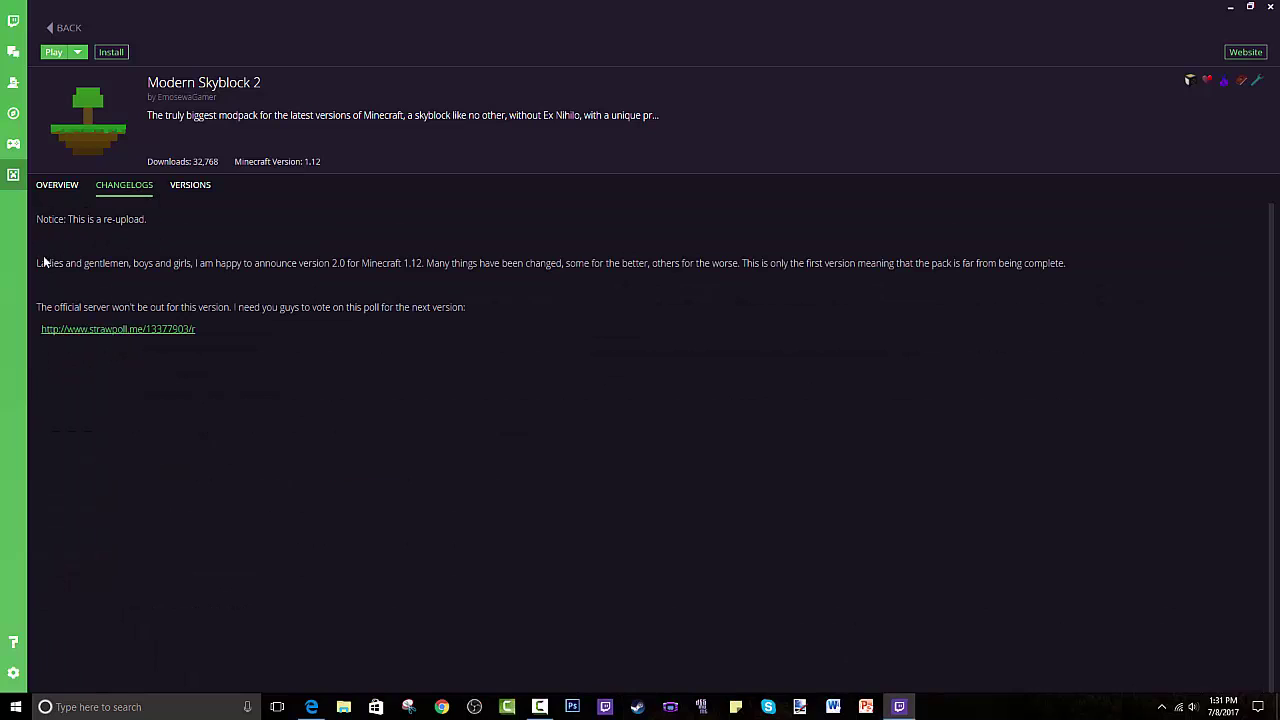
{"action": "left_click", "coordinate": [183, 186]}
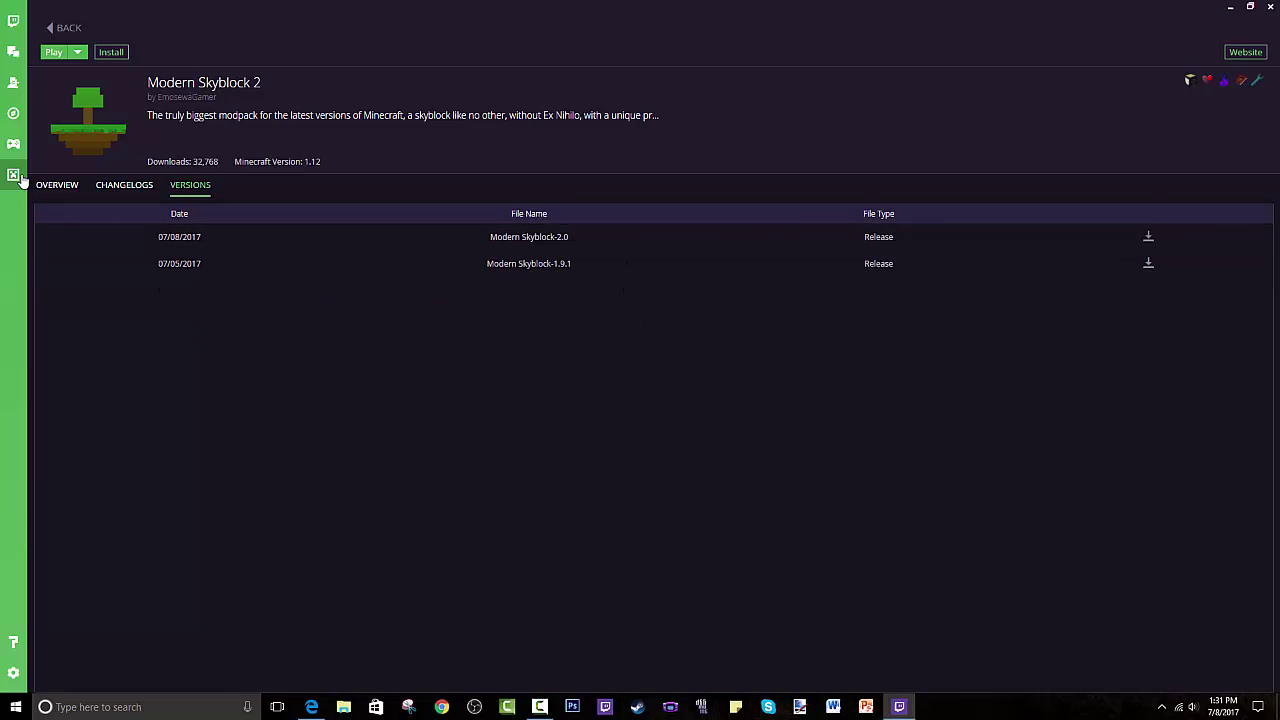
{"action": "left_click", "coordinate": [73, 188]}
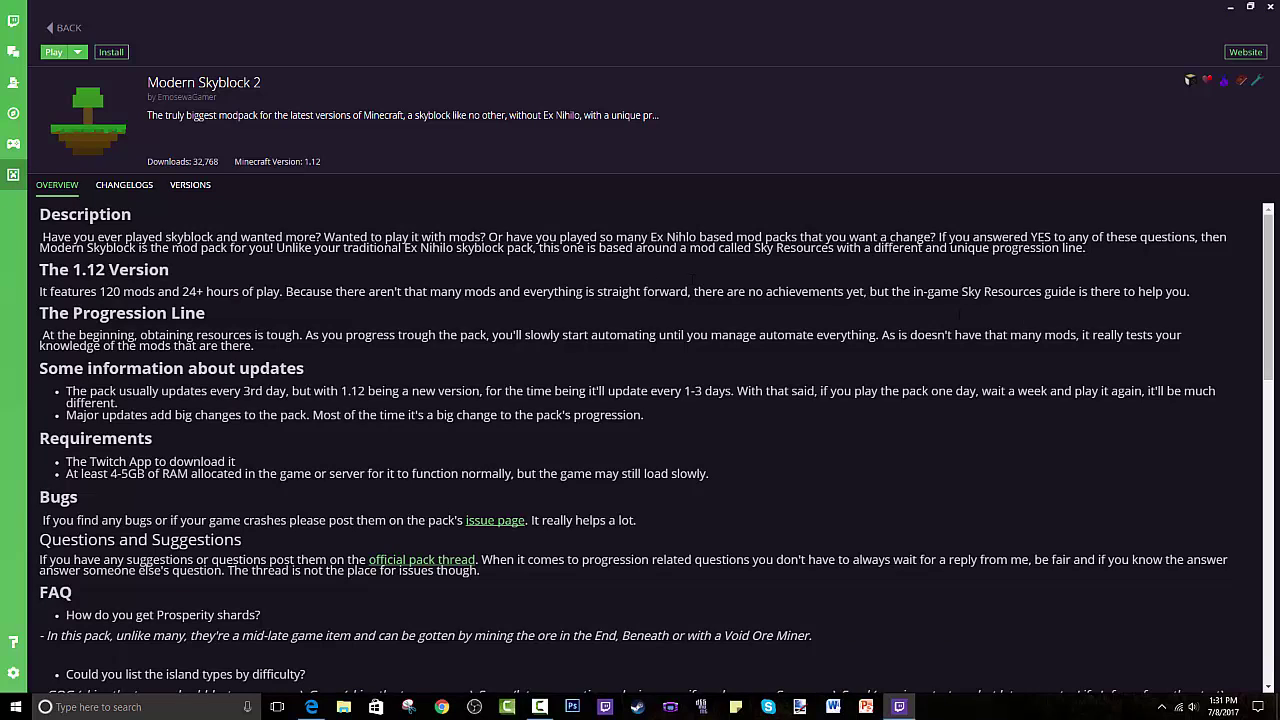